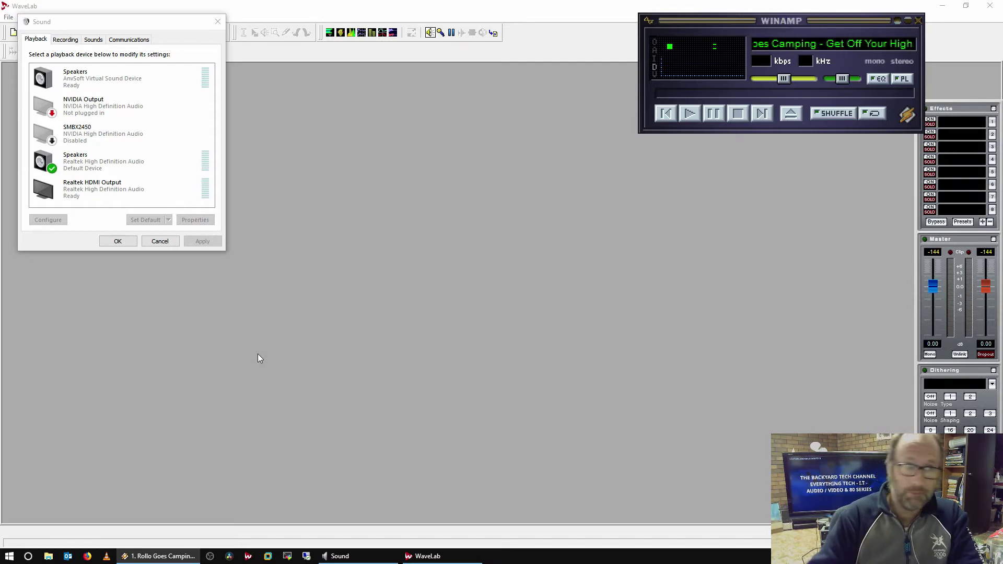
Step: Confirm Stereo Mix is the default recording device on the Recording tab, then close Windows Sound
click(65, 41)
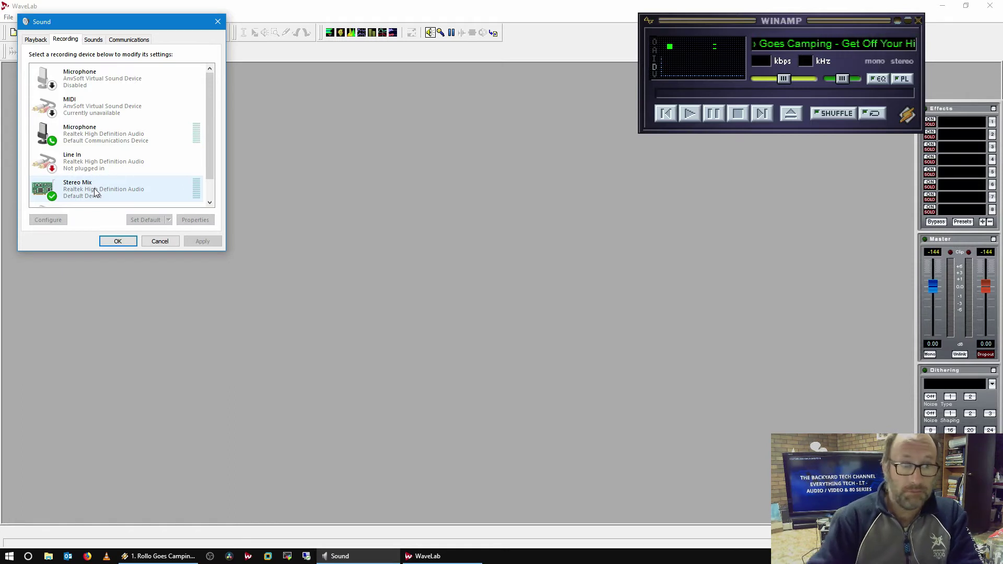
click(118, 241)
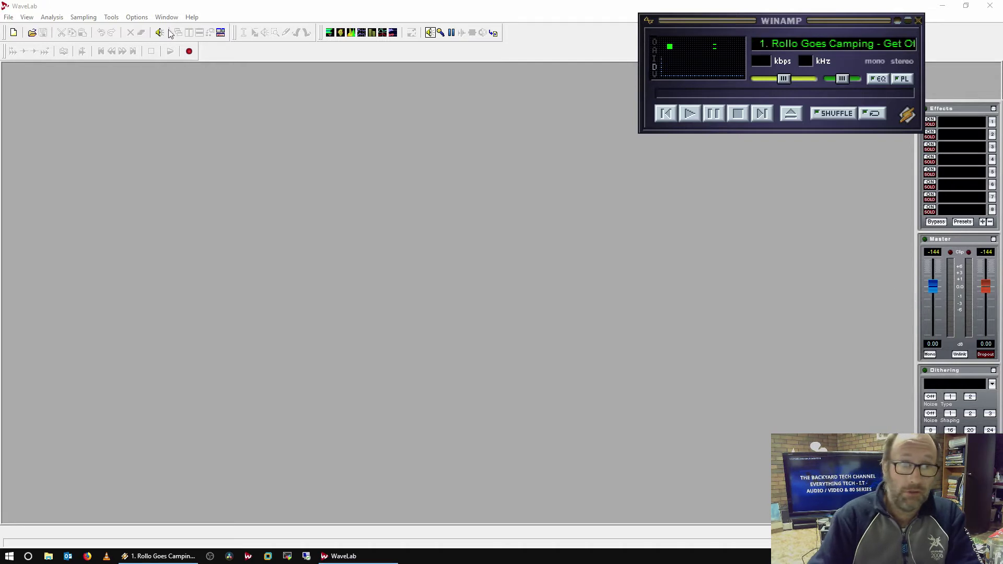
Step: Open WaveLab's Audio device preferences and expand the Recording device list
click(135, 17)
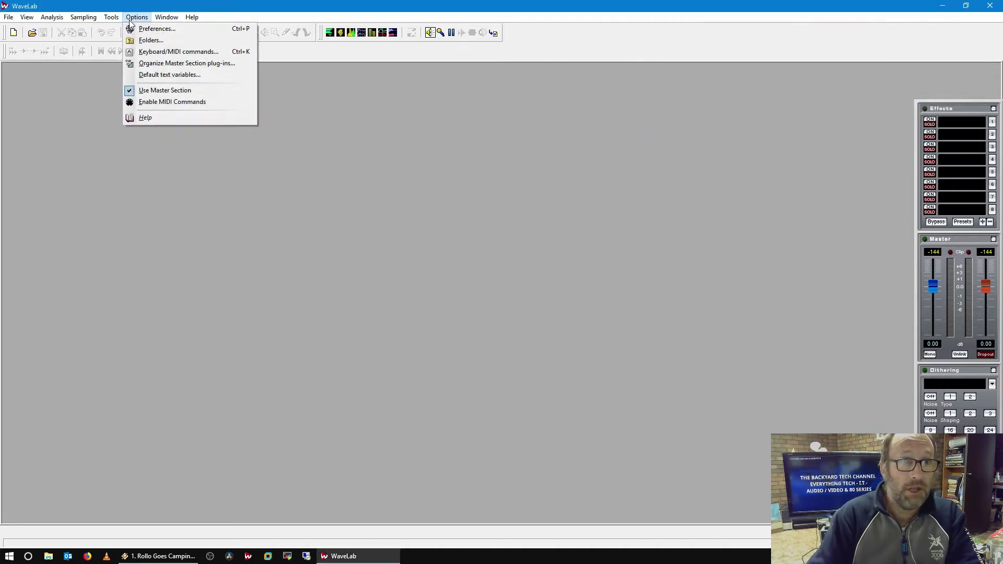
click(144, 27)
click(470, 187)
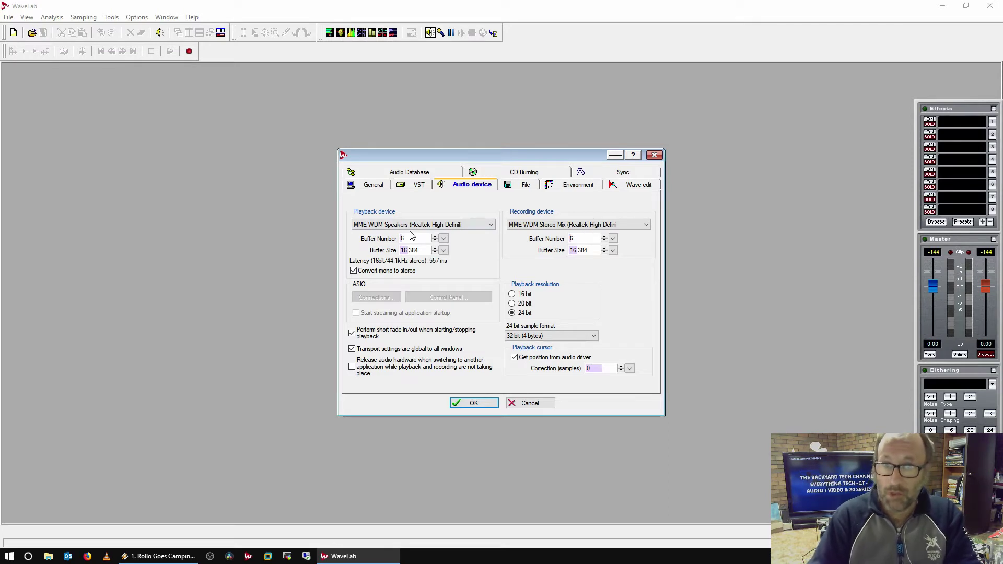
click(548, 224)
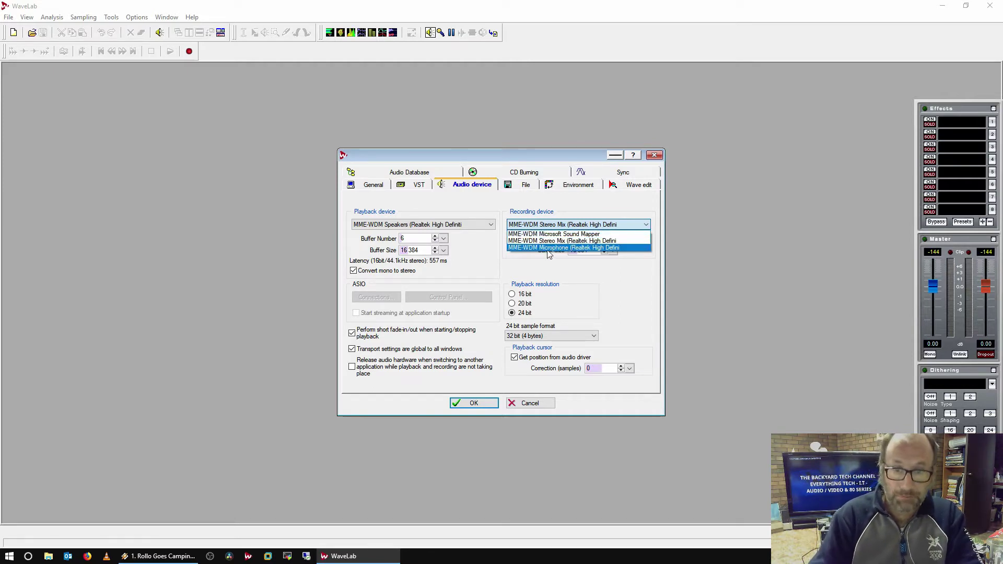
Step: Keep MME-WDM Stereo Mix as the recording device and accept the Preferences with OK
click(555, 241)
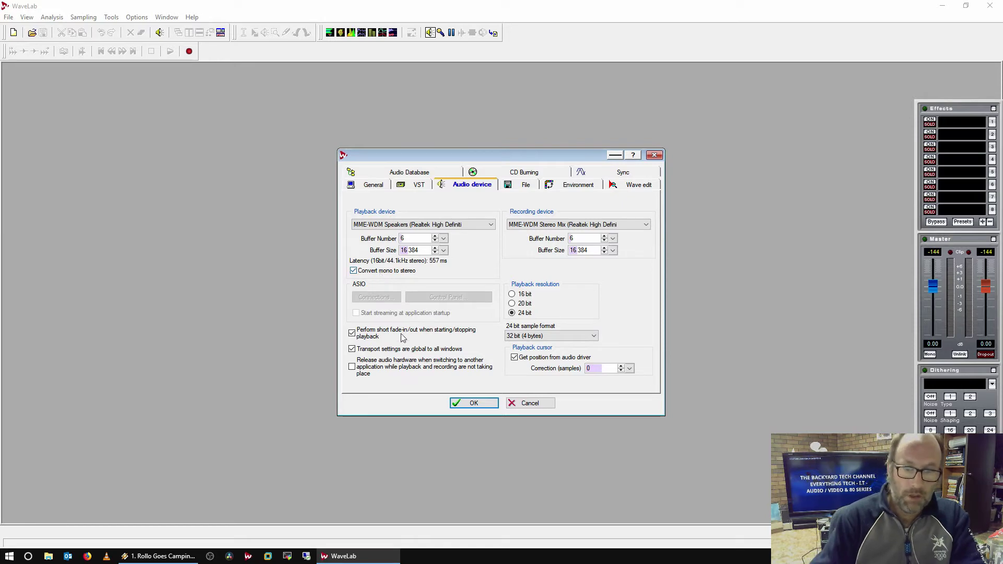
click(472, 402)
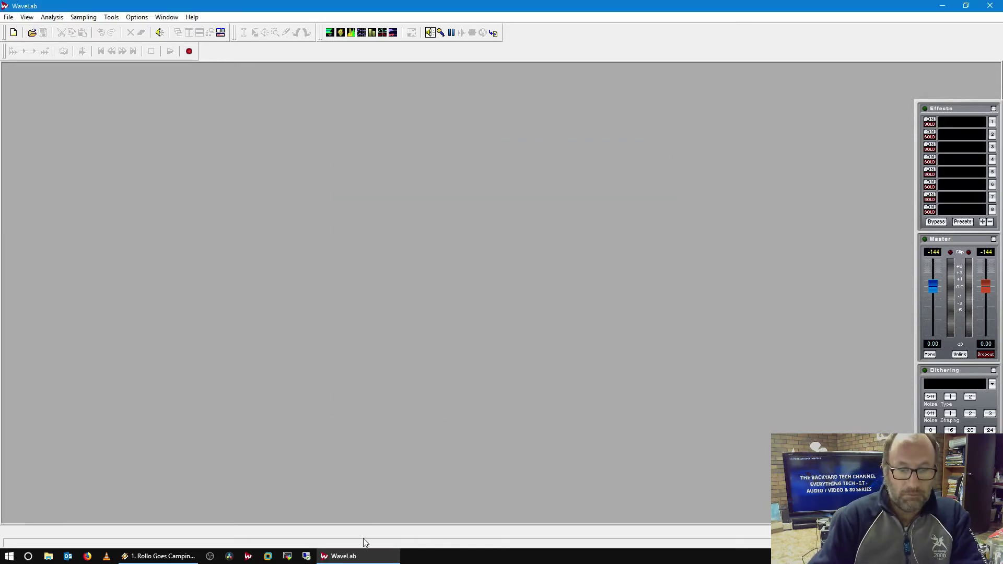
Step: Open the Record window with Audio input (hardware) selected and bring up its Settings dialog
click(189, 52)
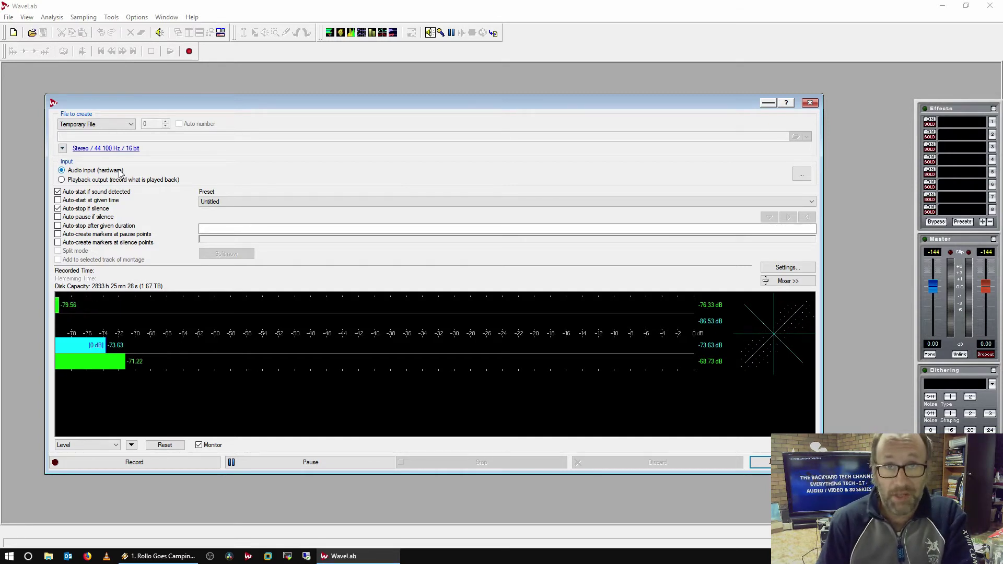
click(132, 181)
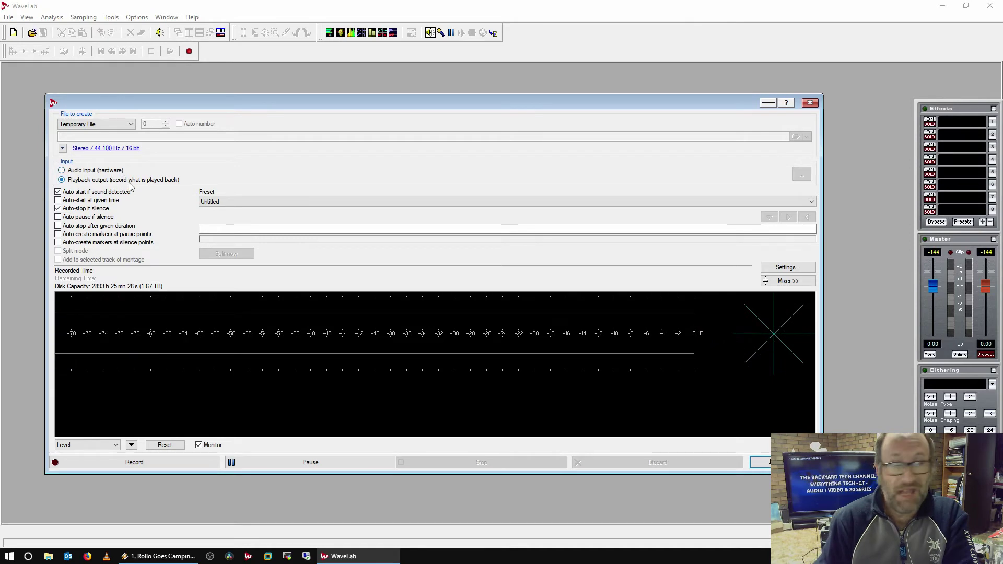
click(85, 173)
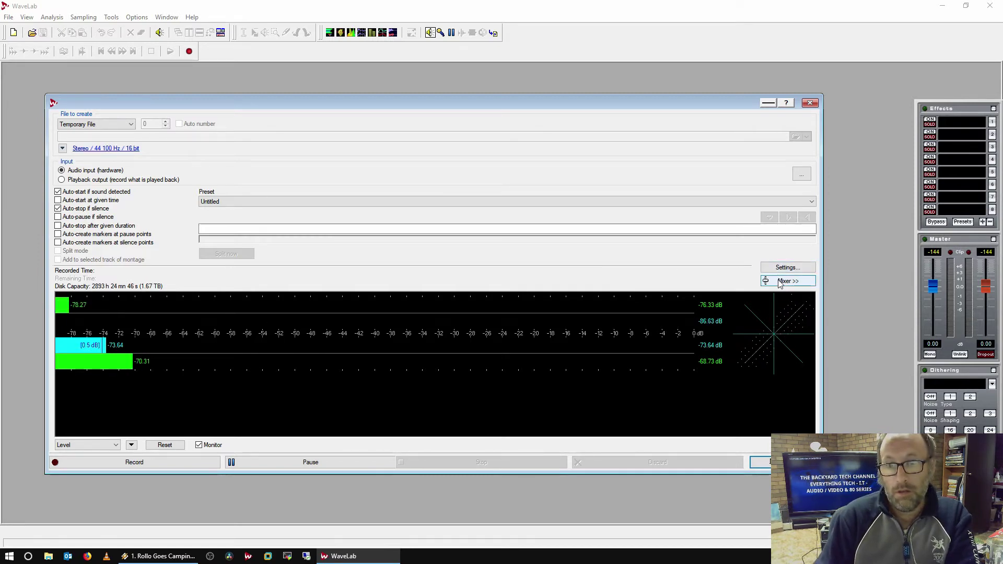
click(787, 268)
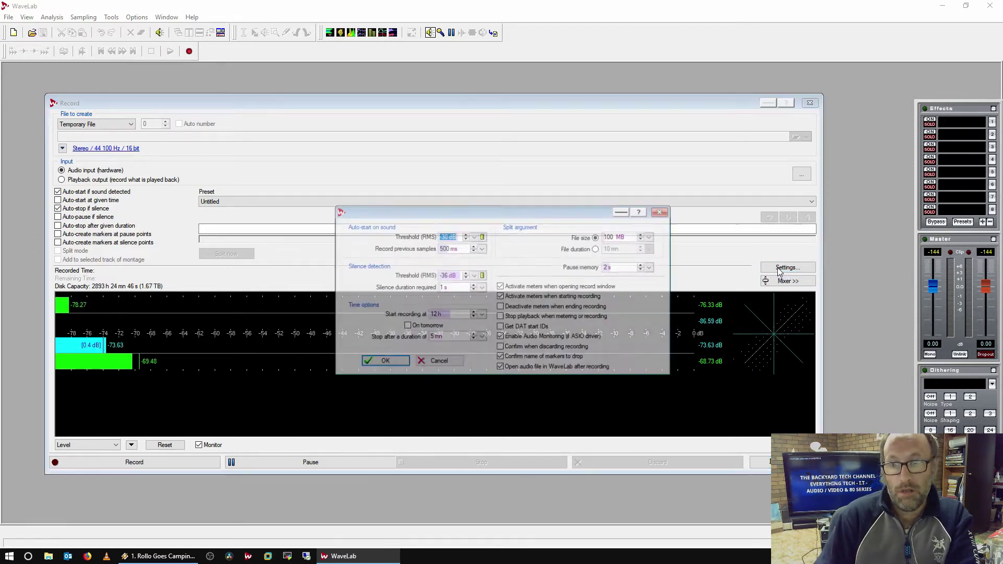
Step: Lower the Auto-start Threshold (RMS) to -10 dB, with silence detection at -36 dB for 1 s
click(589, 272)
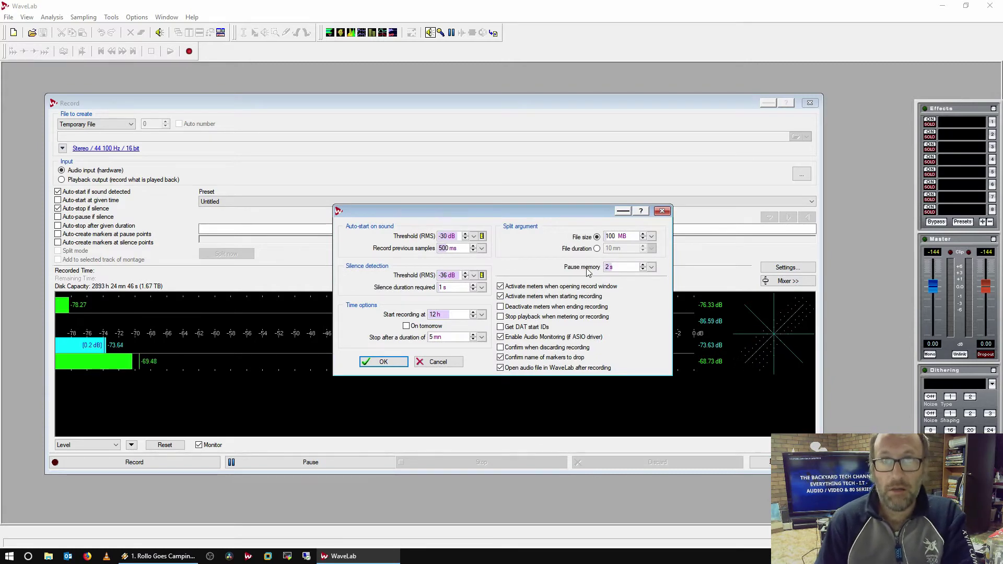
click(465, 239)
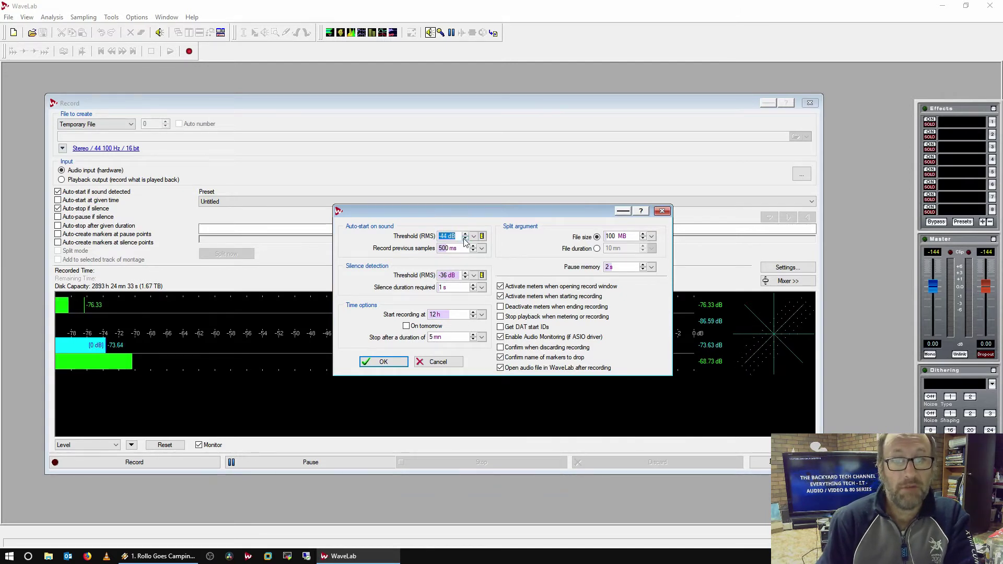
click(464, 237)
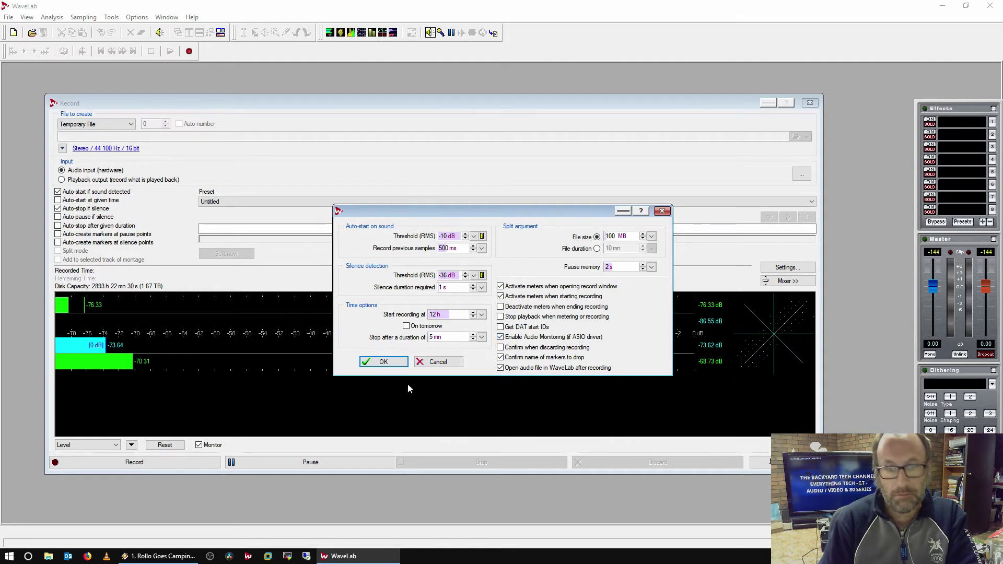
Step: Accept the recording settings, bring Winamp forward, and arm recording so it shows Waiting
click(373, 362)
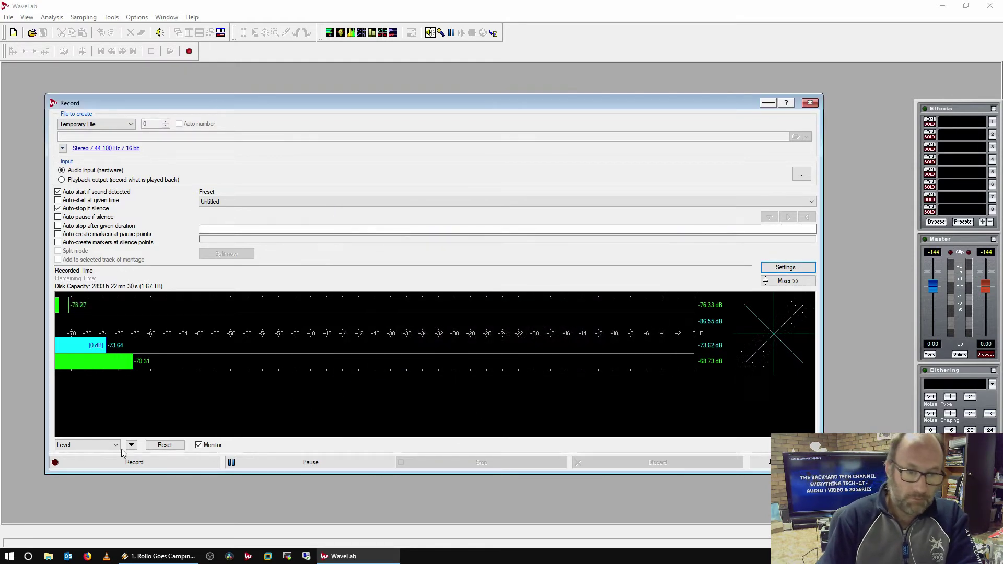
click(160, 556)
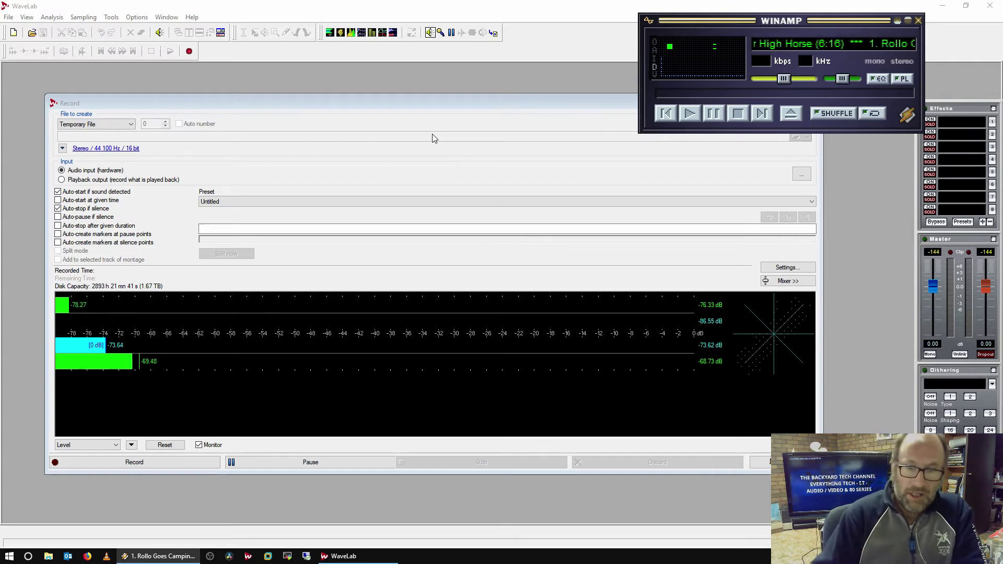
click(167, 462)
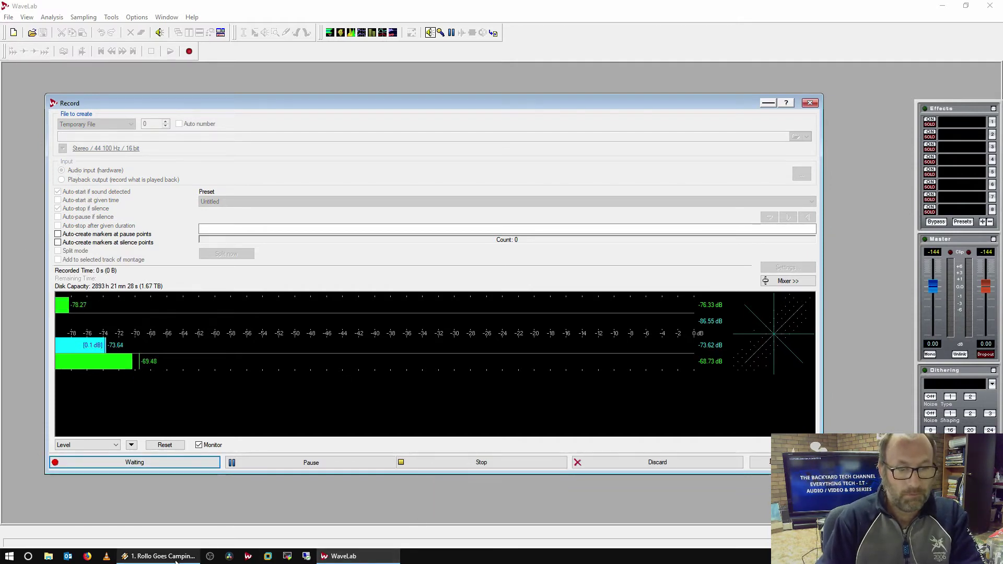
Step: Play the Winamp song at maximum volume from about 01:41 so recording auto-starts, reaching 6 s
click(156, 556)
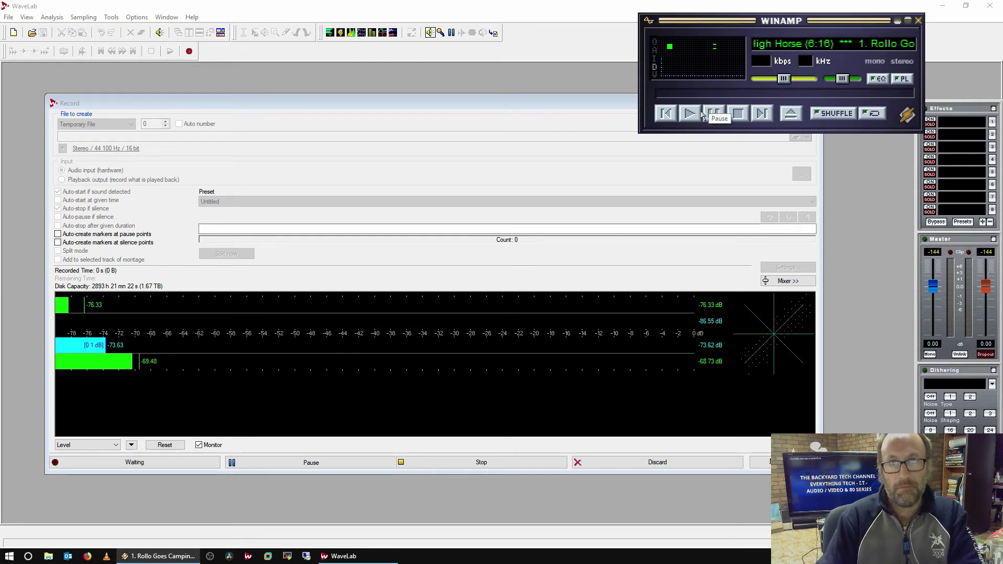
click(690, 113)
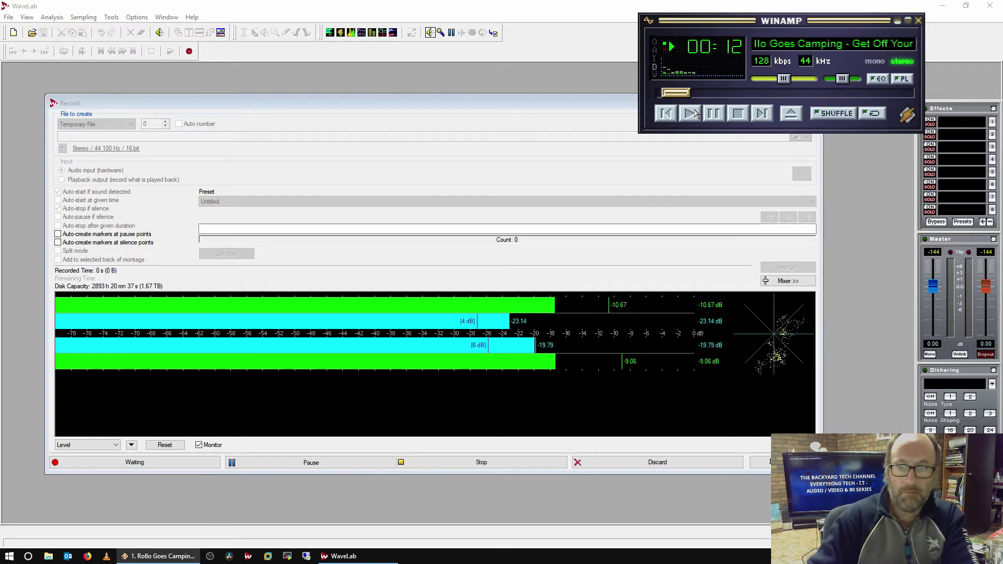
click(737, 114)
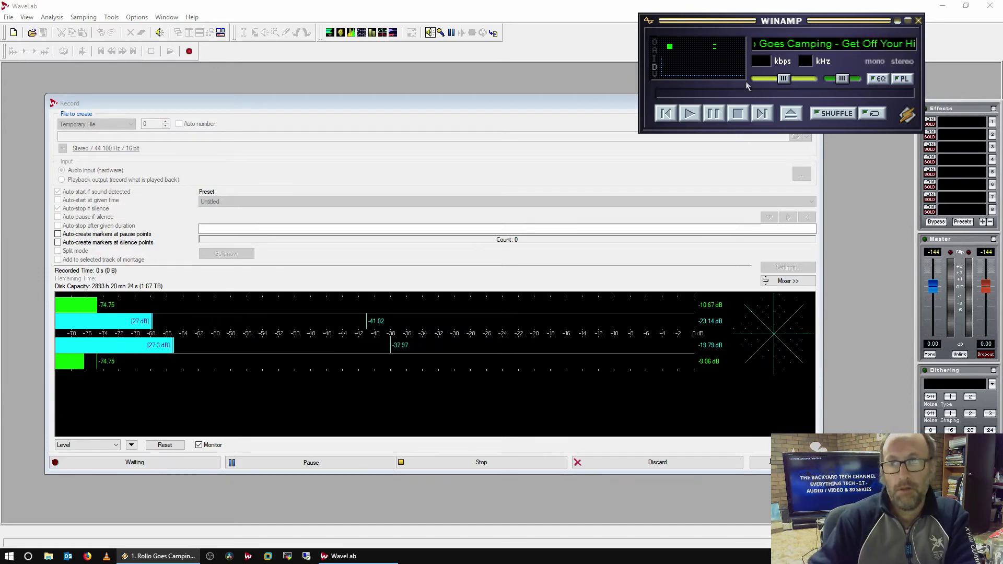
drag(782, 79, 895, 95)
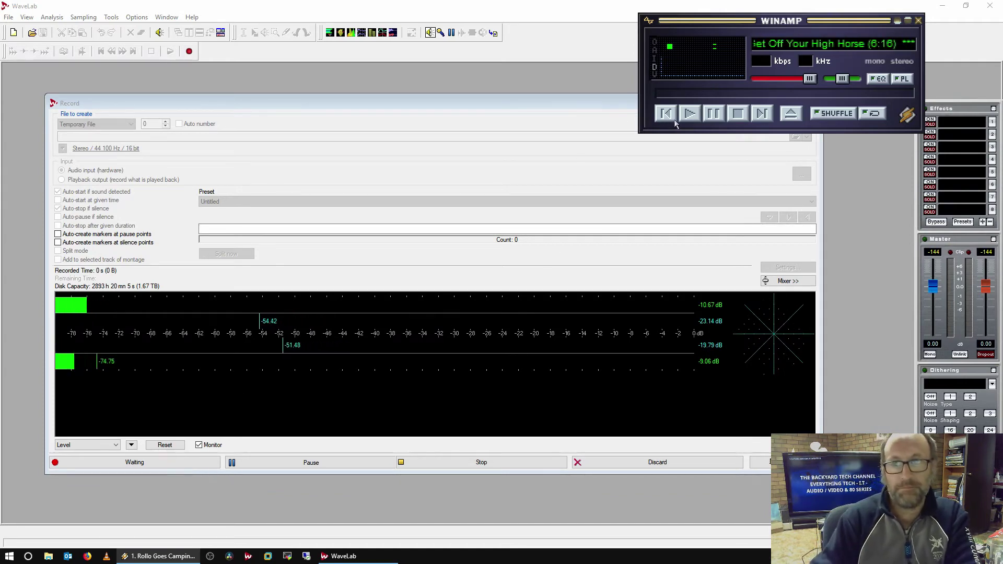
click(689, 115)
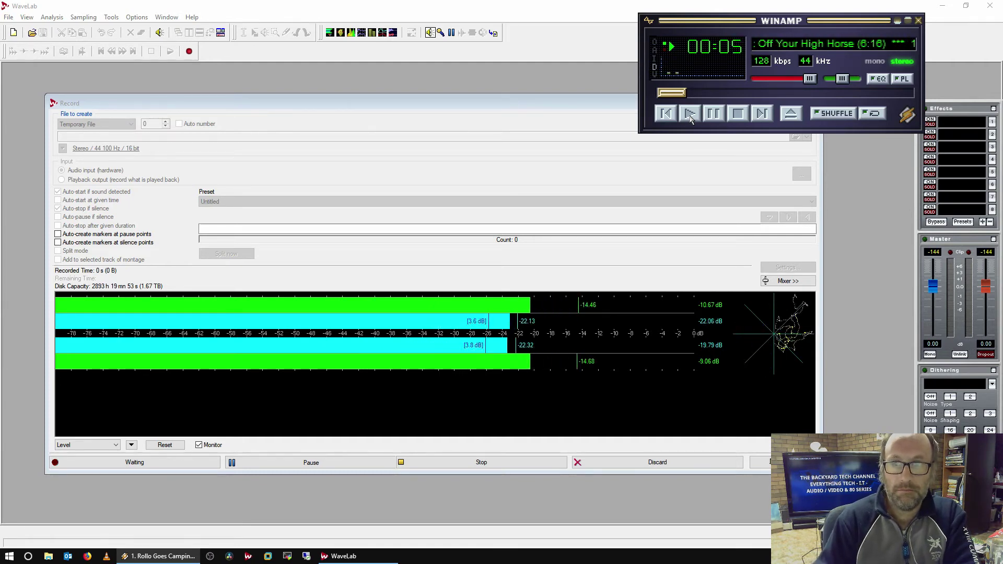
click(731, 92)
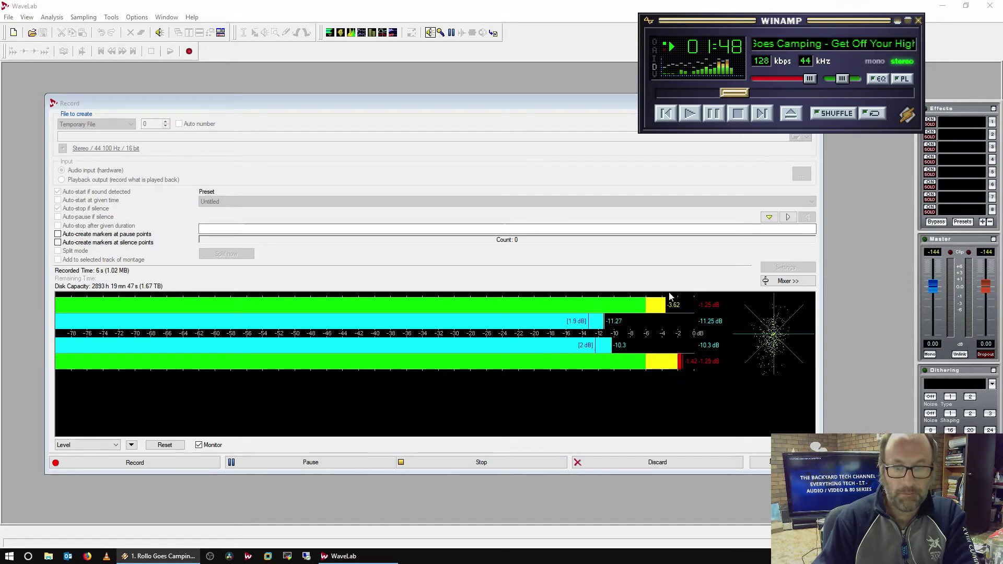
Step: Stop Winamp playback and close the Record window to reveal the Untitled 1 stereo waveform
click(738, 114)
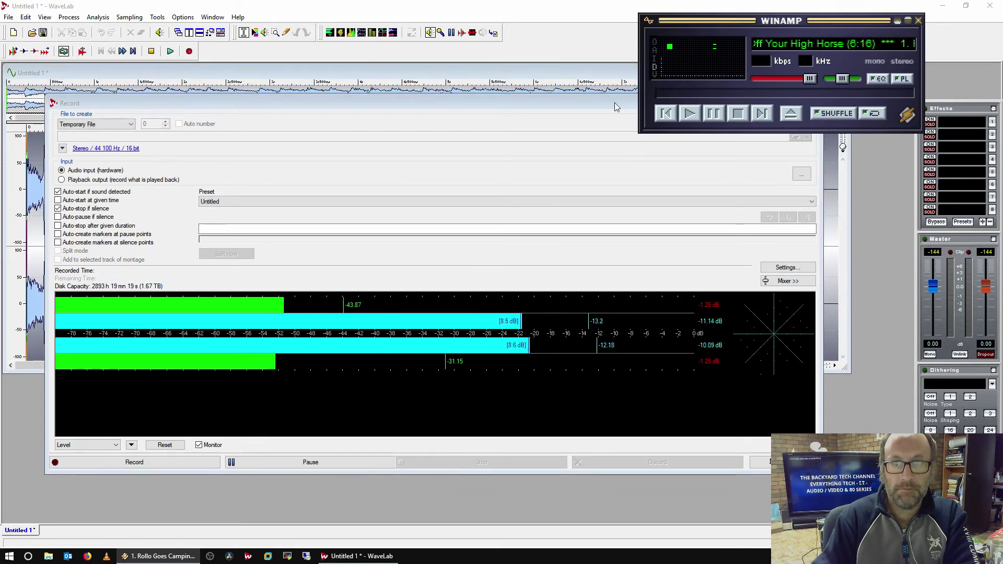
click(484, 74)
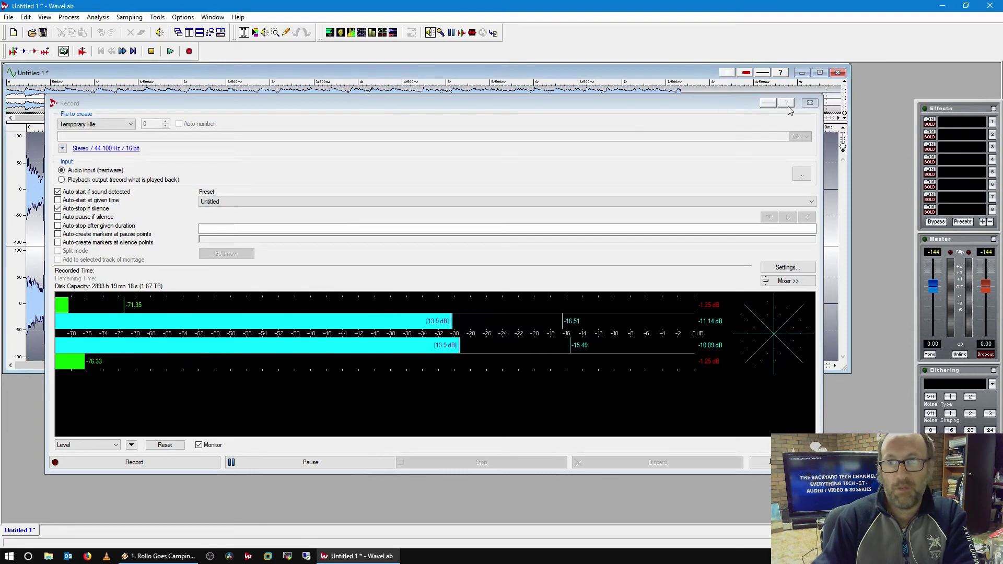
click(809, 103)
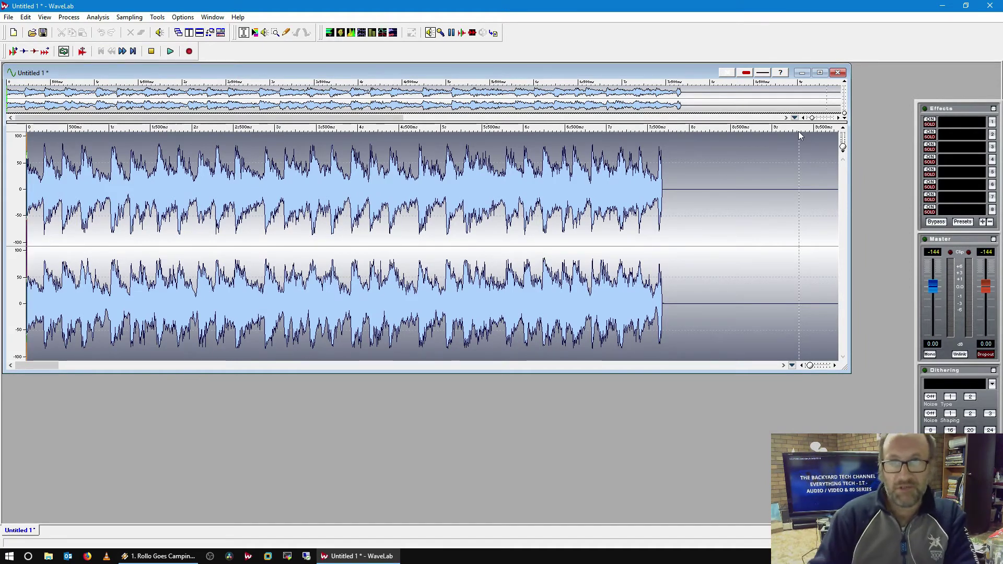
Step: Close Untitled 1 without saving the previous recording and bring Winamp forward
click(838, 72)
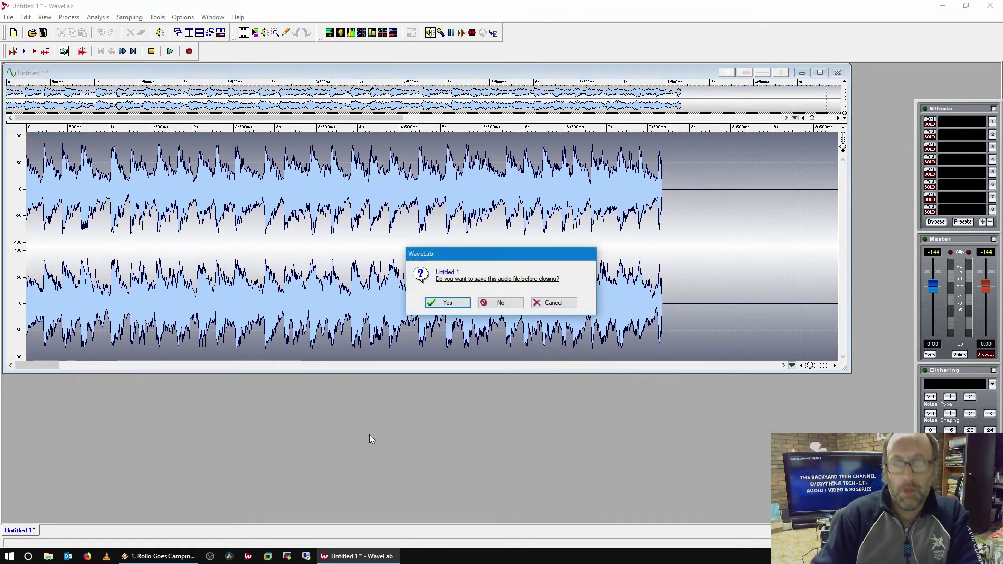
click(496, 301)
click(159, 556)
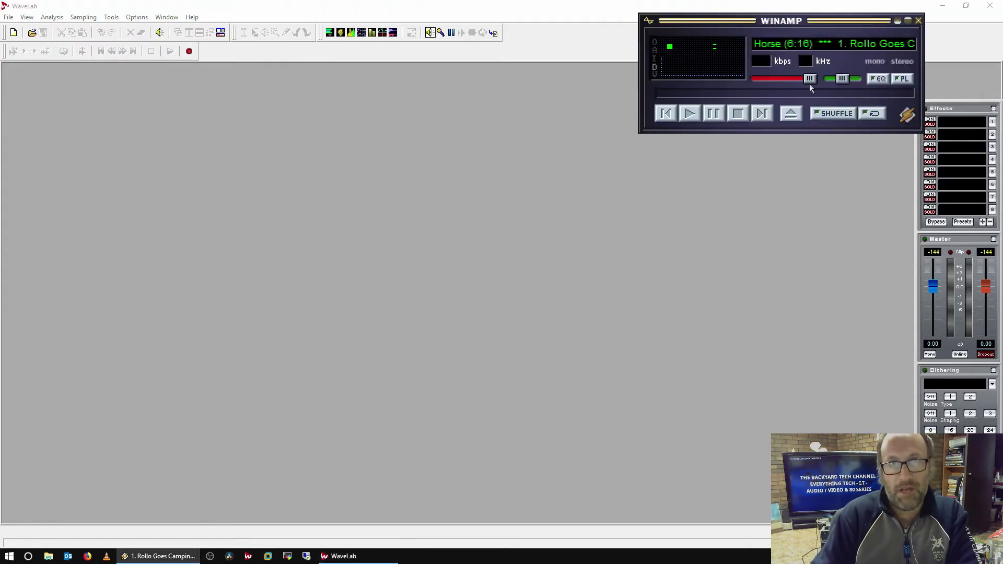
Step: Reopen the Record window and set the Auto-start Threshold (RMS) to -36 dB
click(187, 53)
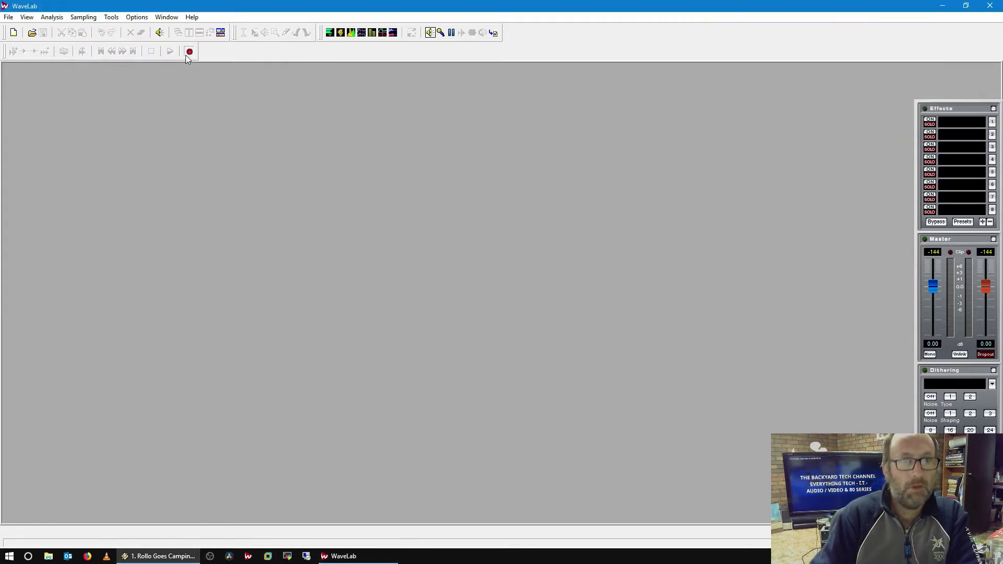
click(769, 268)
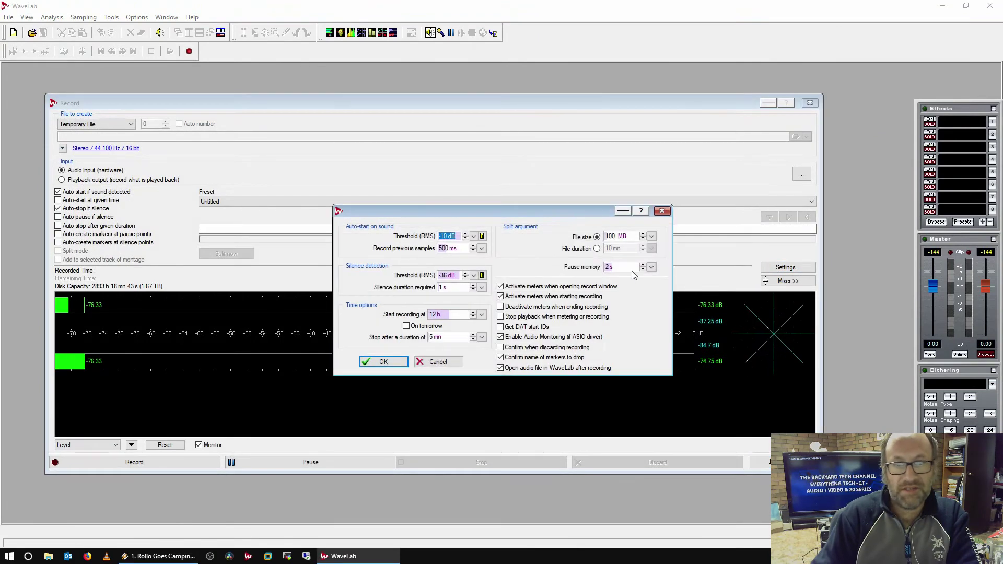
click(465, 239)
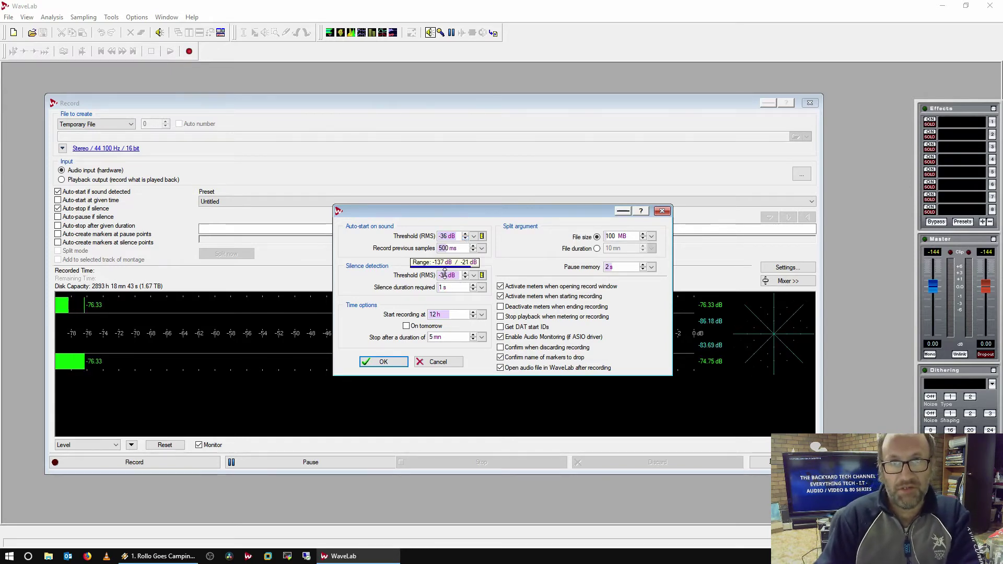
click(383, 362)
Step: Arm the recorder to wait for sound and play the Winamp track from the start, capturing 41 s
click(159, 555)
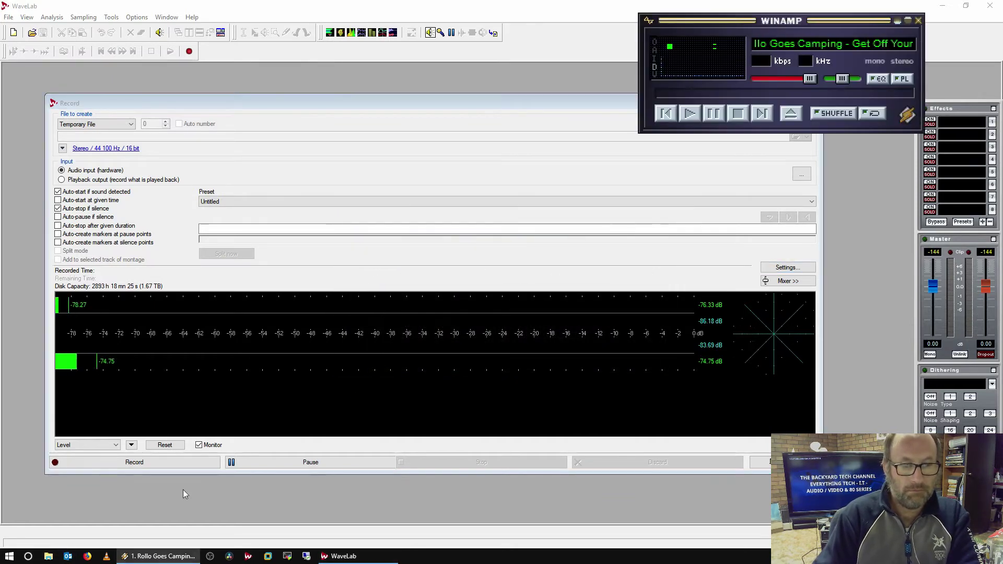
click(134, 467)
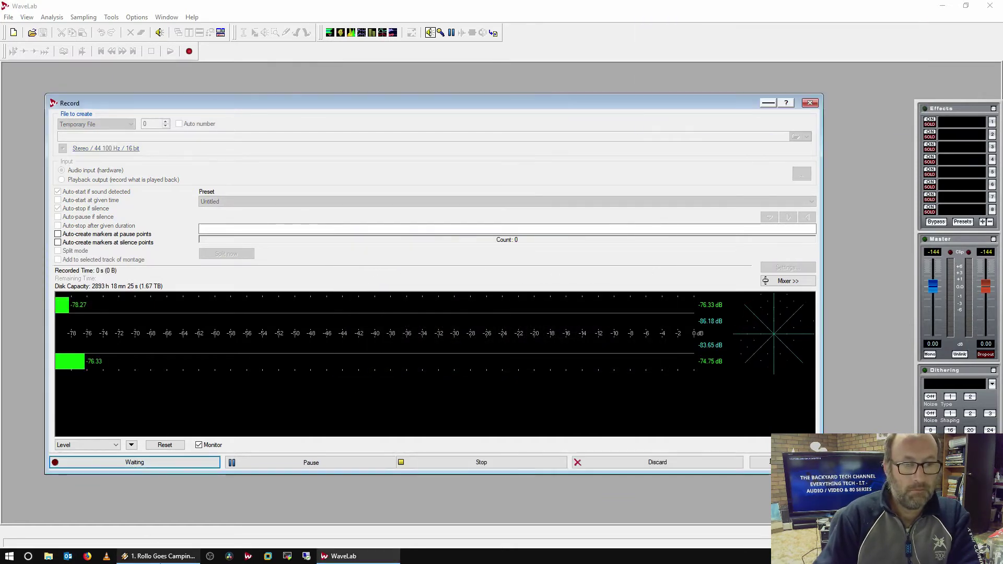
click(159, 556)
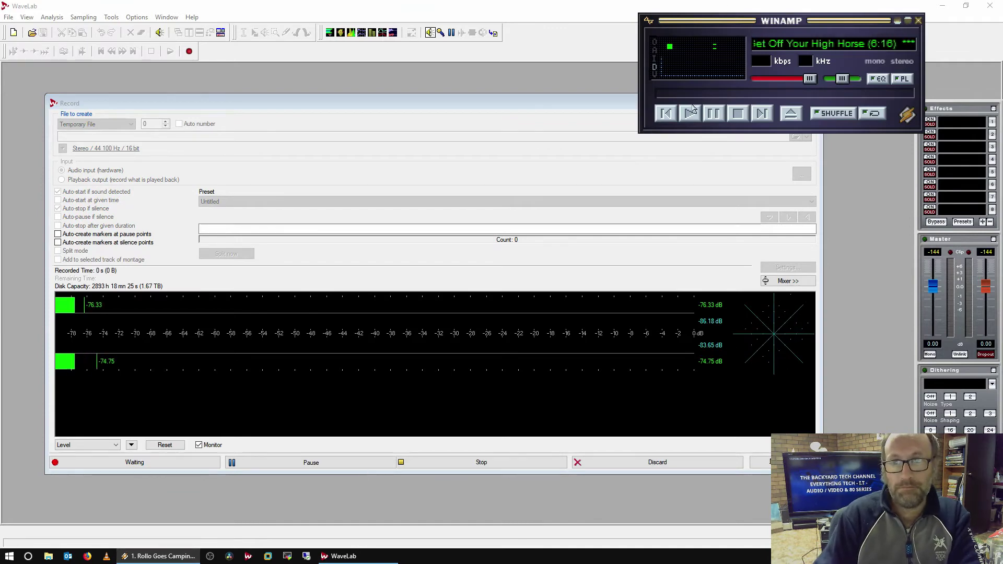
click(691, 112)
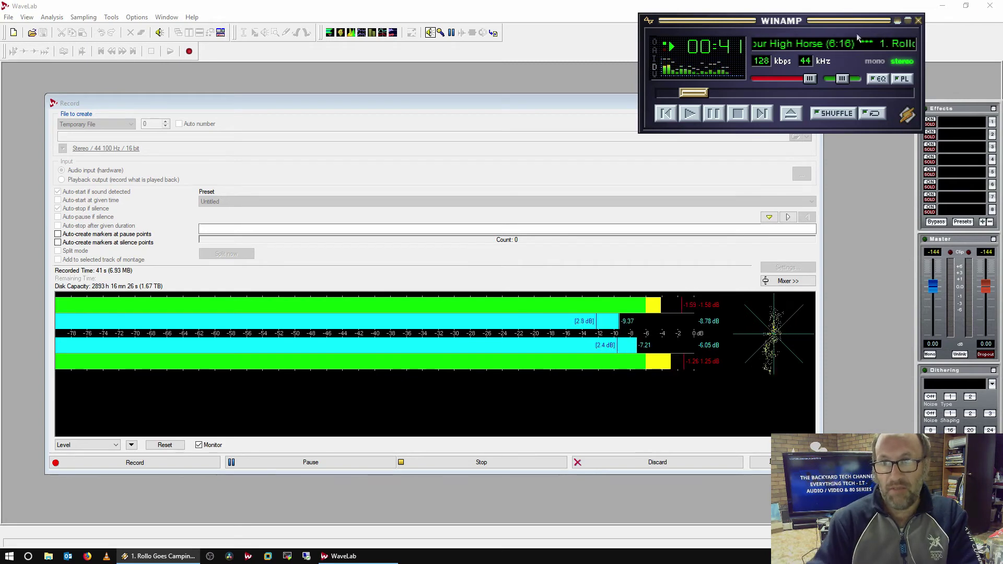
Step: Boost Winamp's EQ preamp to +12 dB, skip the track to about 2:16, then return preamp to 0 dB
click(873, 77)
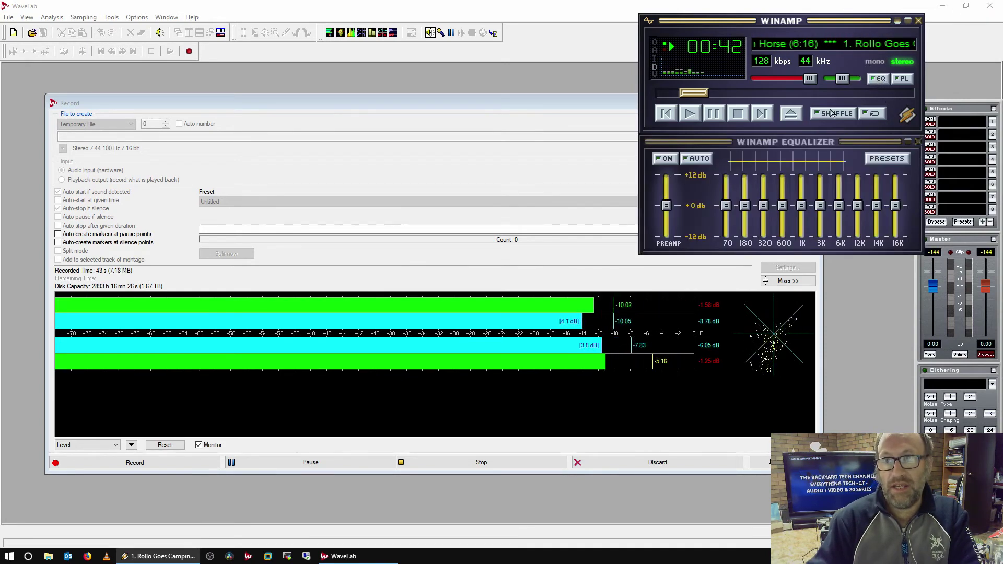
click(667, 141)
drag(665, 206, 666, 179)
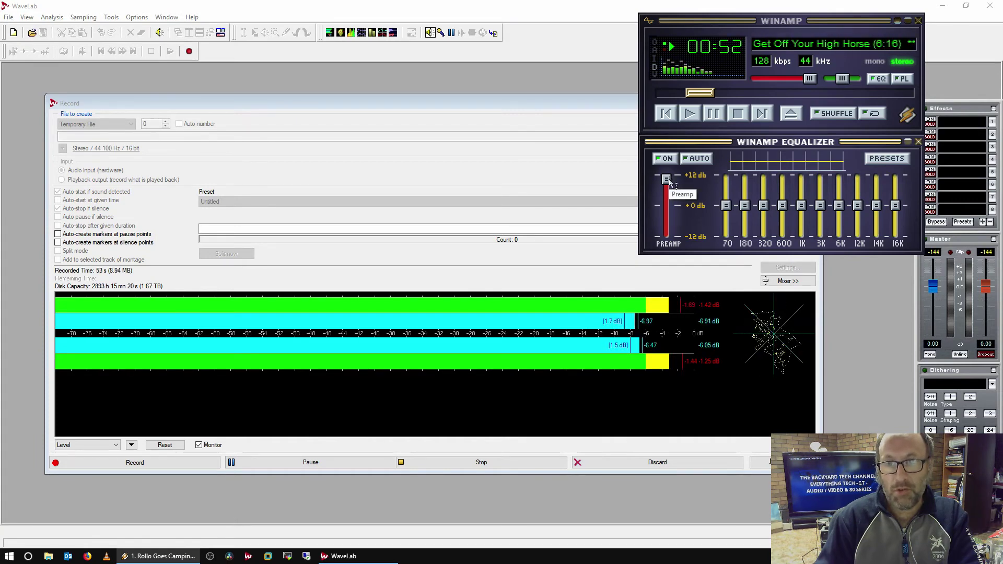
click(753, 93)
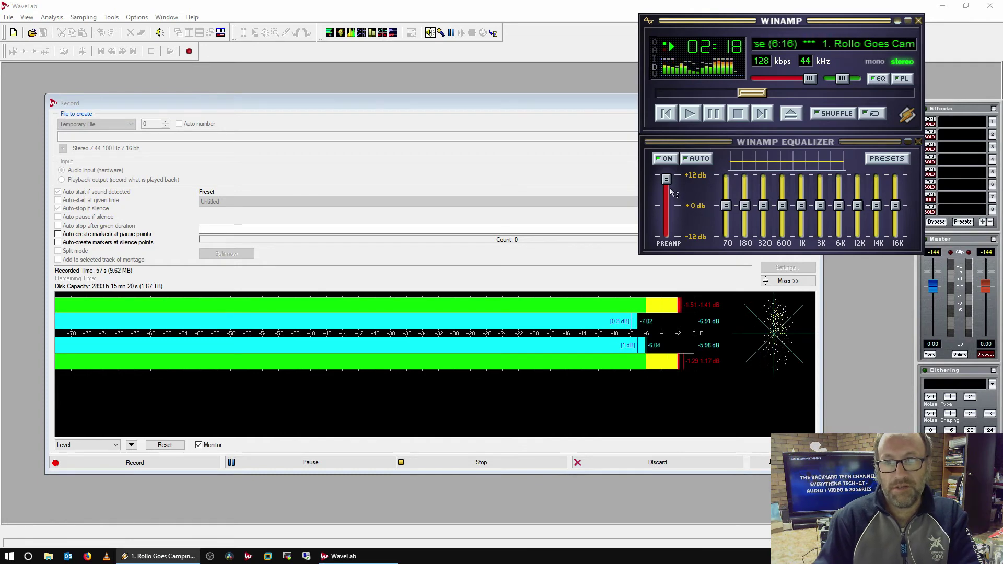
drag(666, 179, 667, 206)
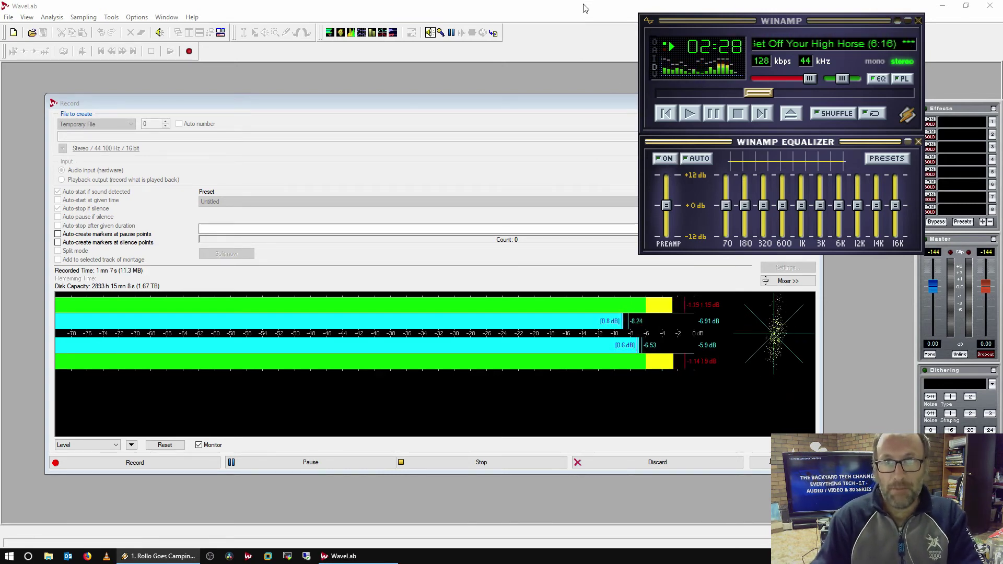
Step: Stop Winamp playback, close its equalizer, and stop the WaveLab recording
click(738, 113)
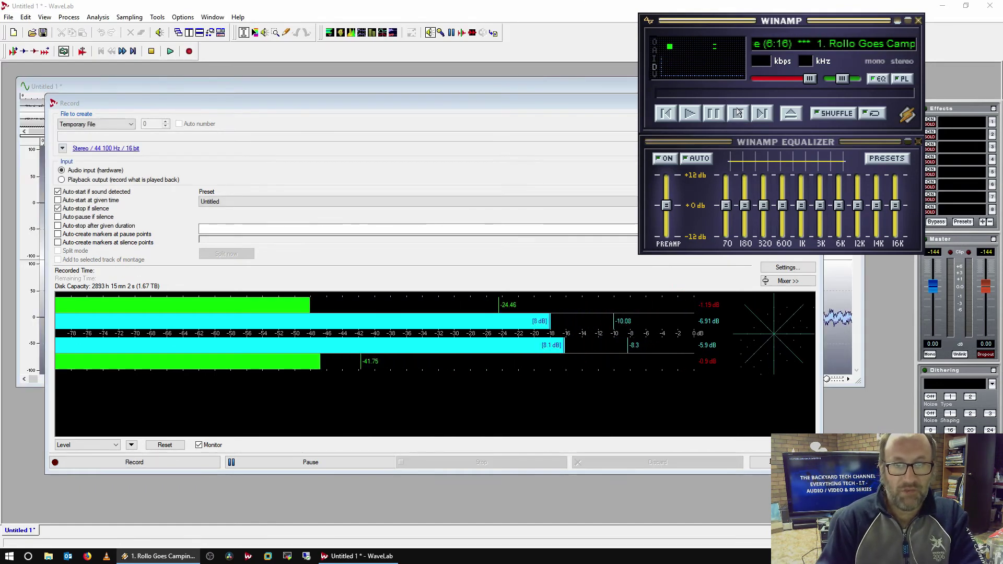
click(886, 79)
key(alt+Tab)
key(Escape)
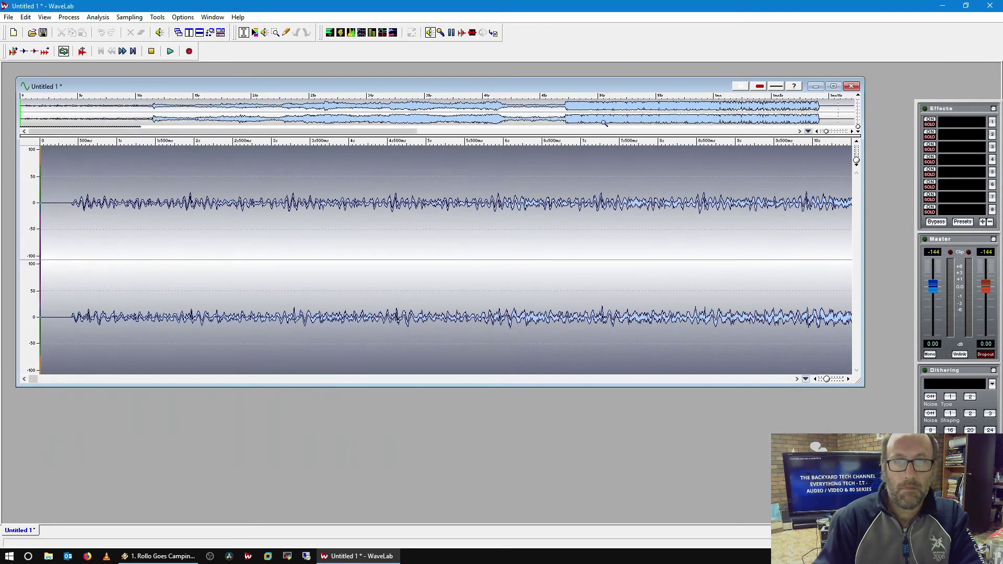
Step: Maximize the Untitled 1 window and zoom out to show the whole stereo recording
click(833, 86)
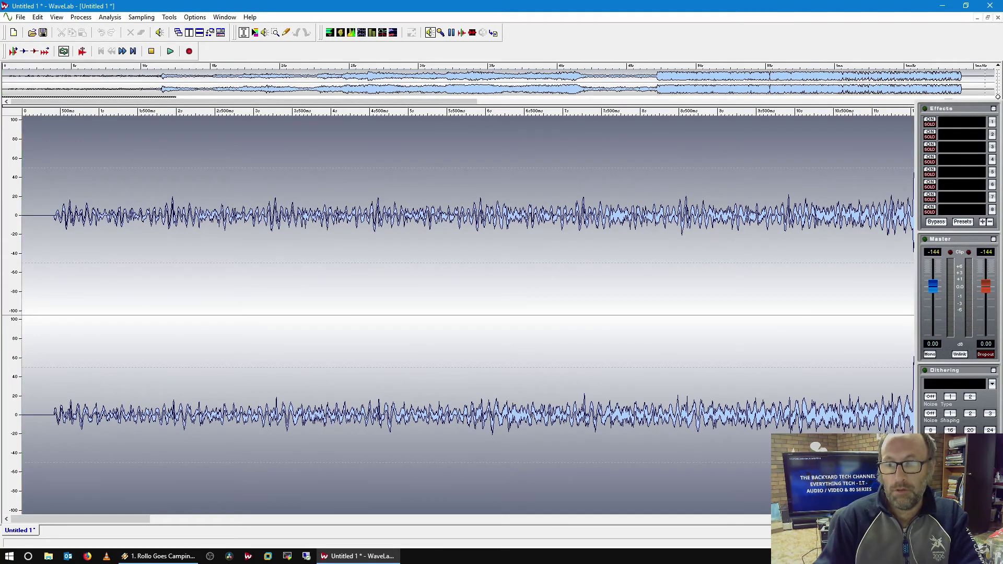
key(ctrl+Down)
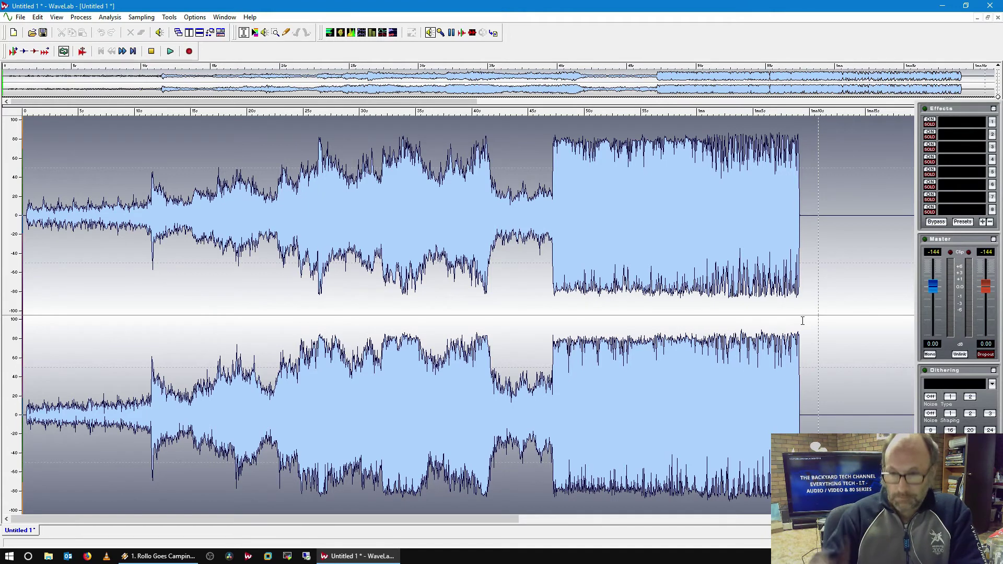
click(997, 19)
Step: Discard the Untitled 1 recording by answering No to the save prompt
click(512, 304)
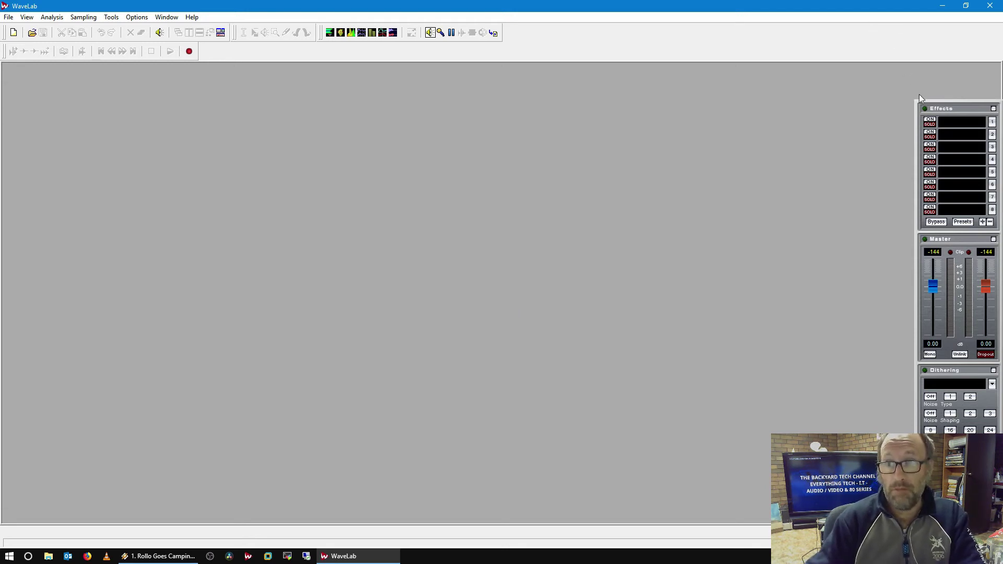
Step: Show the VST plug-in list for Master Section effect slot 1 (Leveler, Noise Gate, Peak Master, Waves)
click(952, 126)
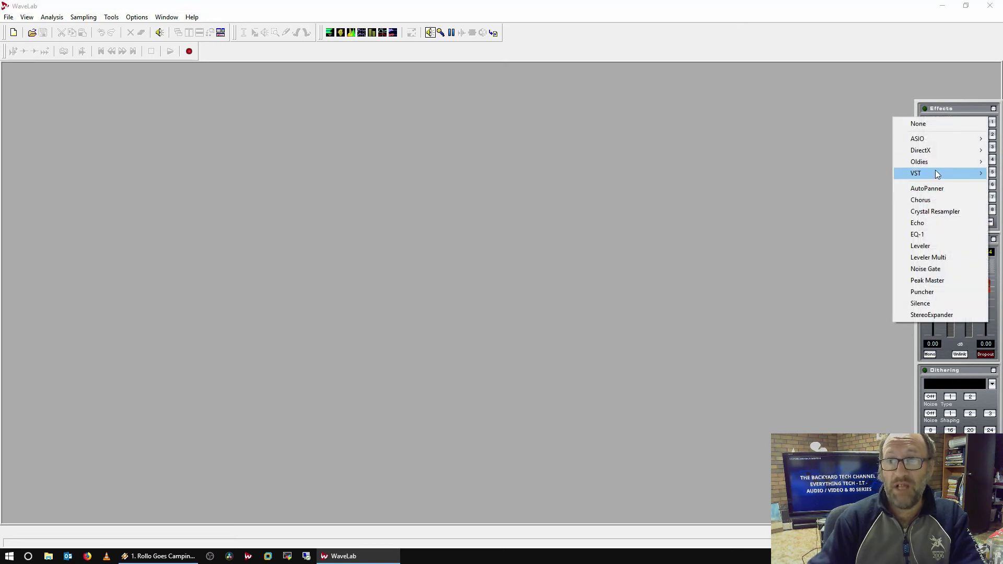
mouse_move(934, 172)
click(841, 348)
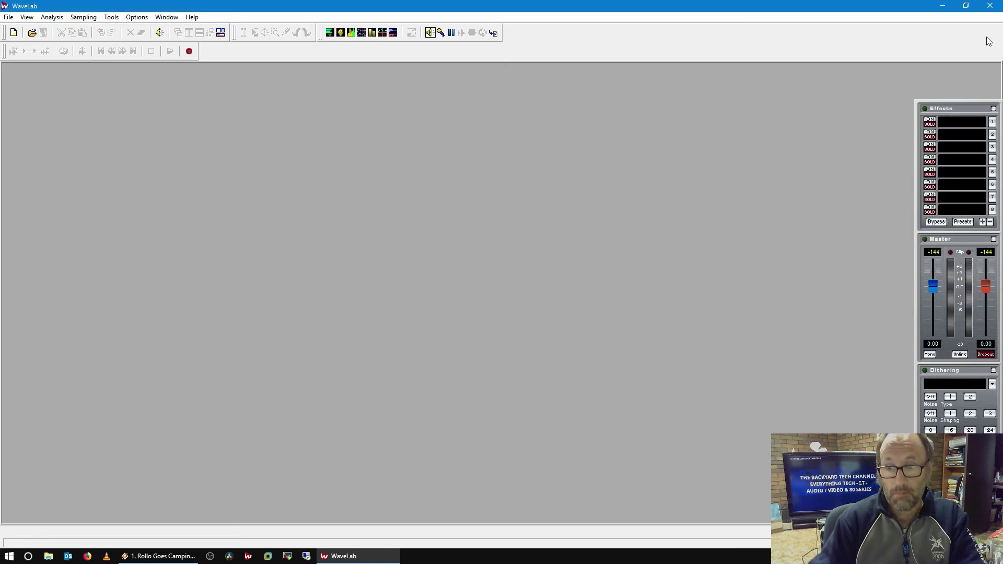
click(955, 121)
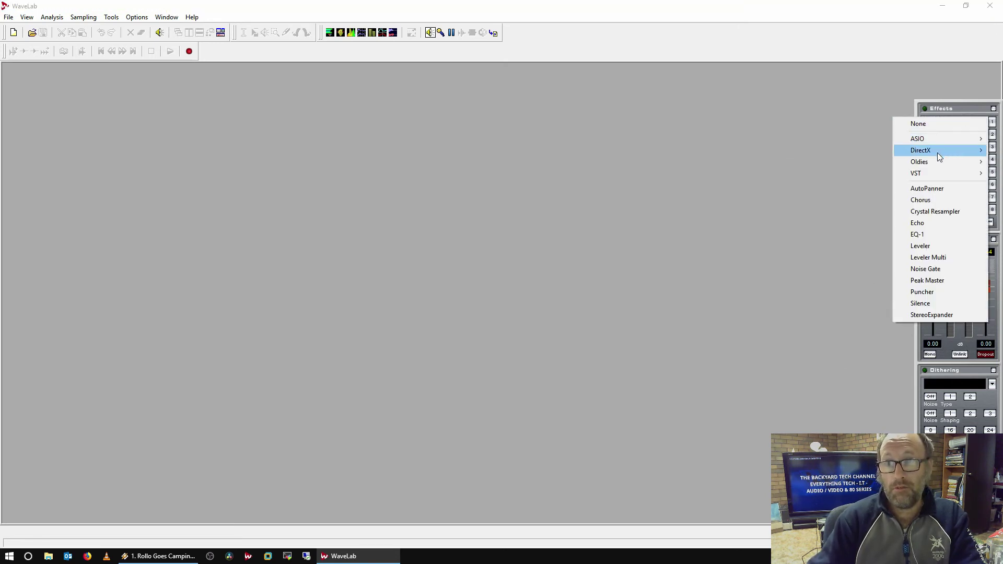
mouse_move(937, 152)
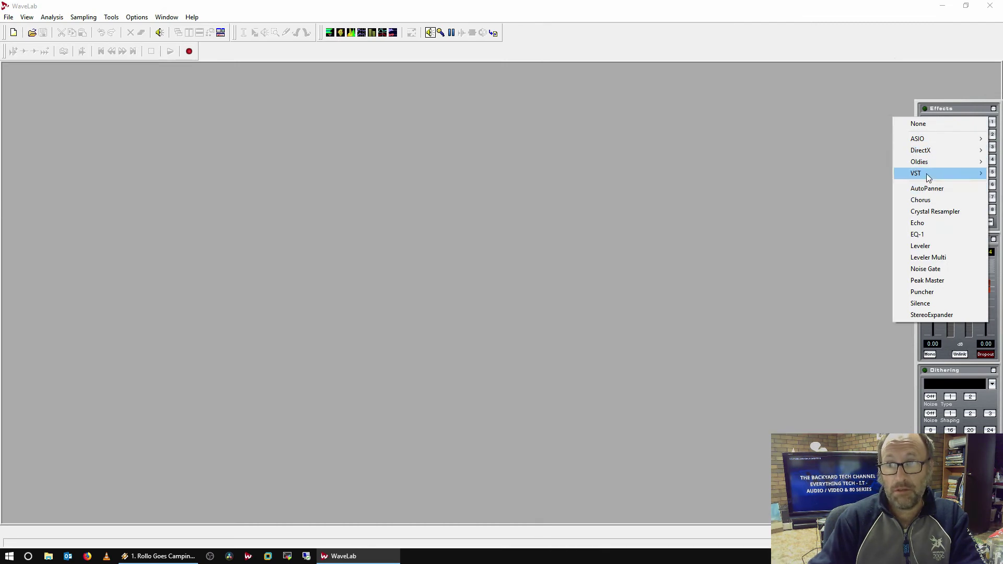
mouse_move(928, 175)
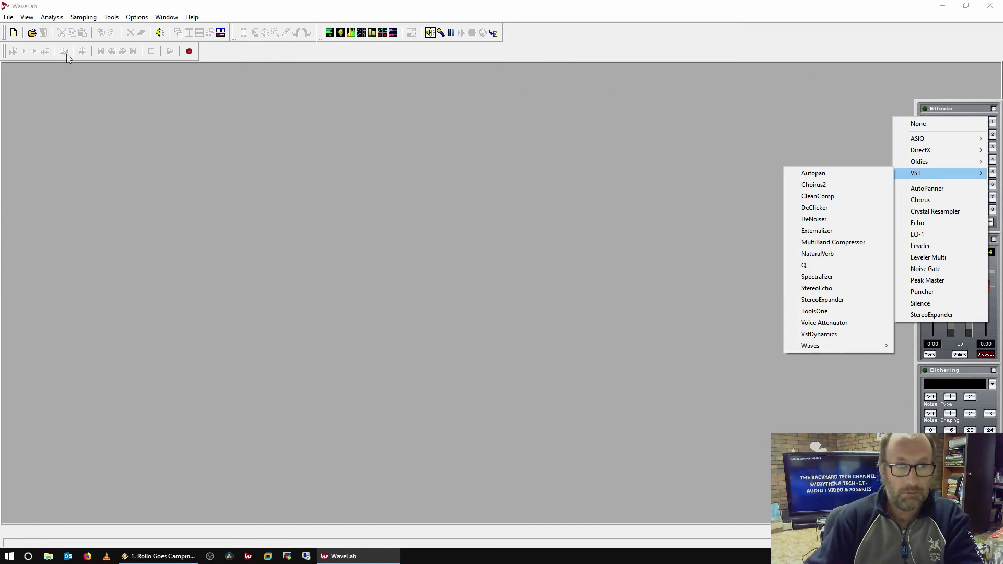
Step: Reopen the Record window, expand the Mixer to check Master Gain and Volume, then close it
click(191, 53)
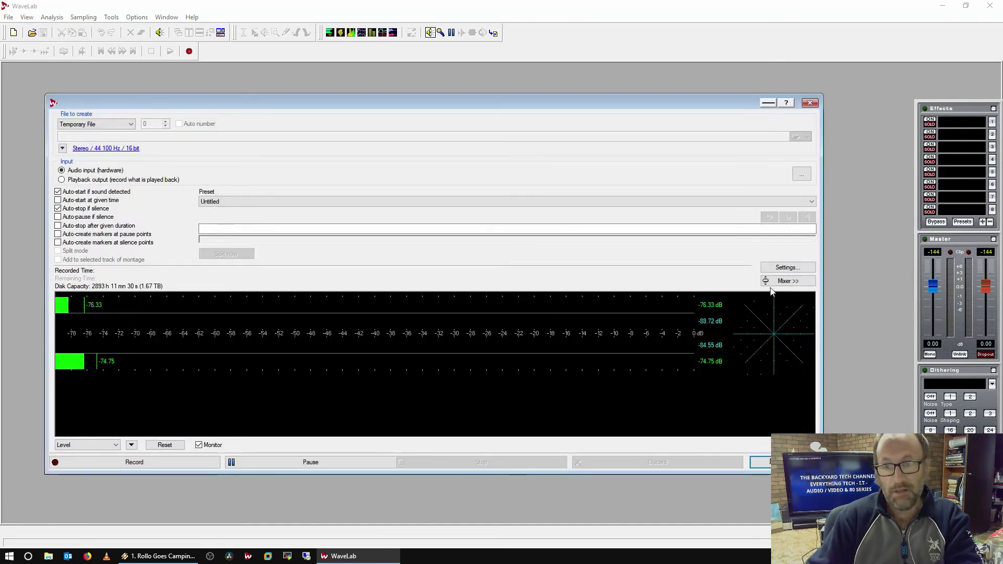
click(774, 283)
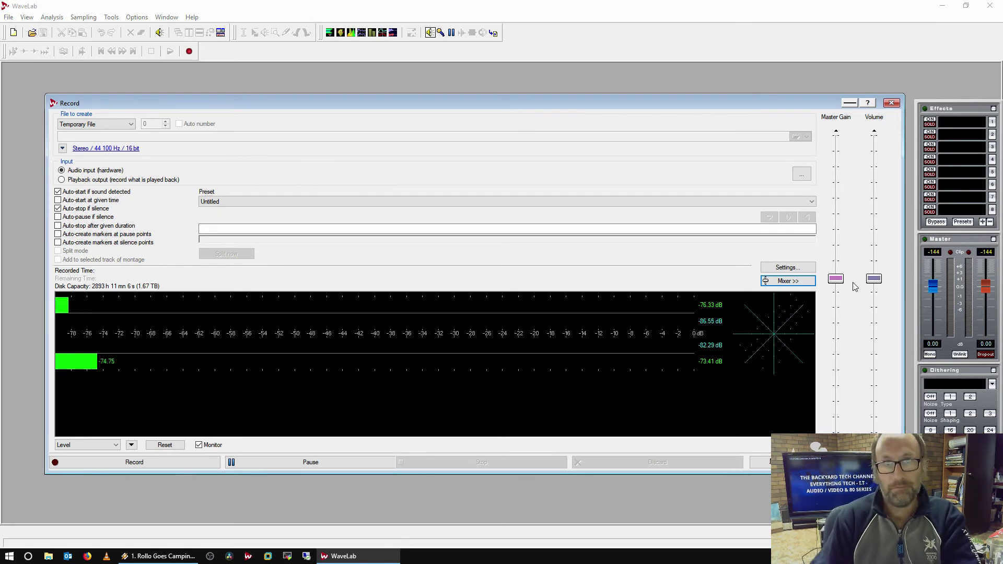
click(891, 102)
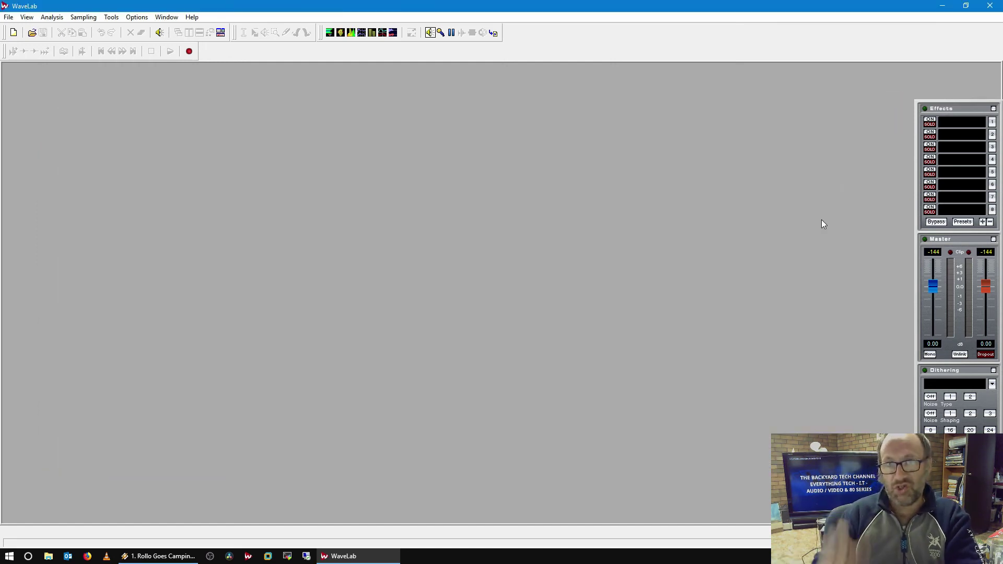